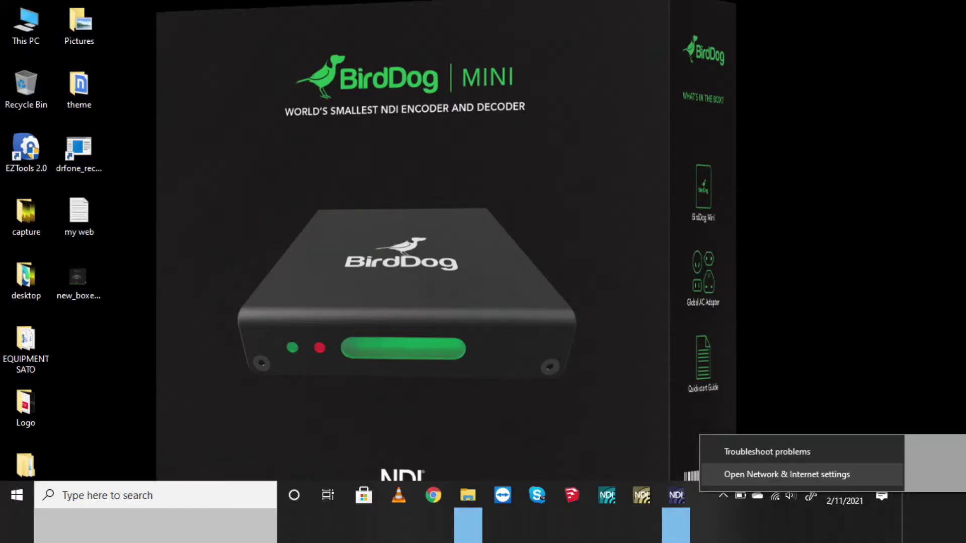
# Step: Go from the Ethernet settings page to Network Connections and open the Ethernet adapter's context menu
pyautogui.click(787, 474)
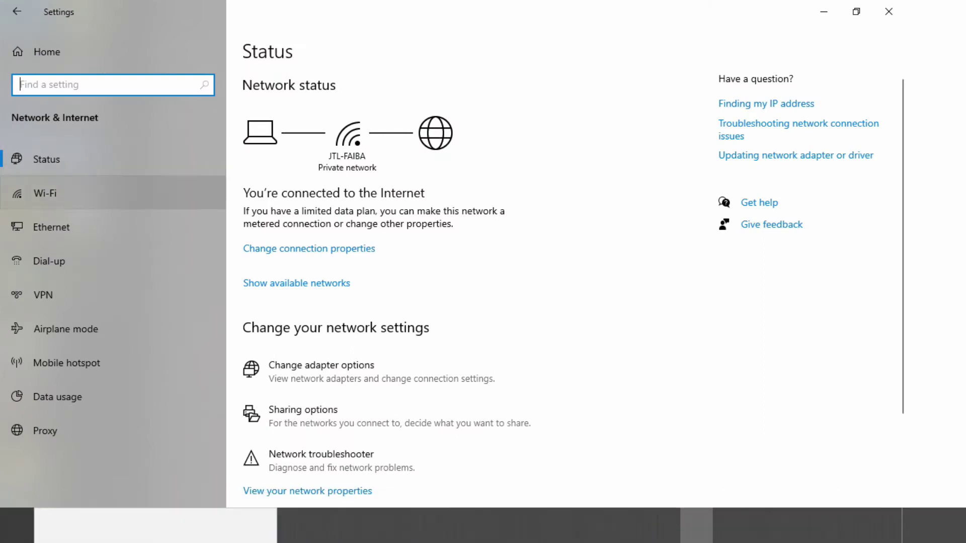
pyautogui.click(51, 227)
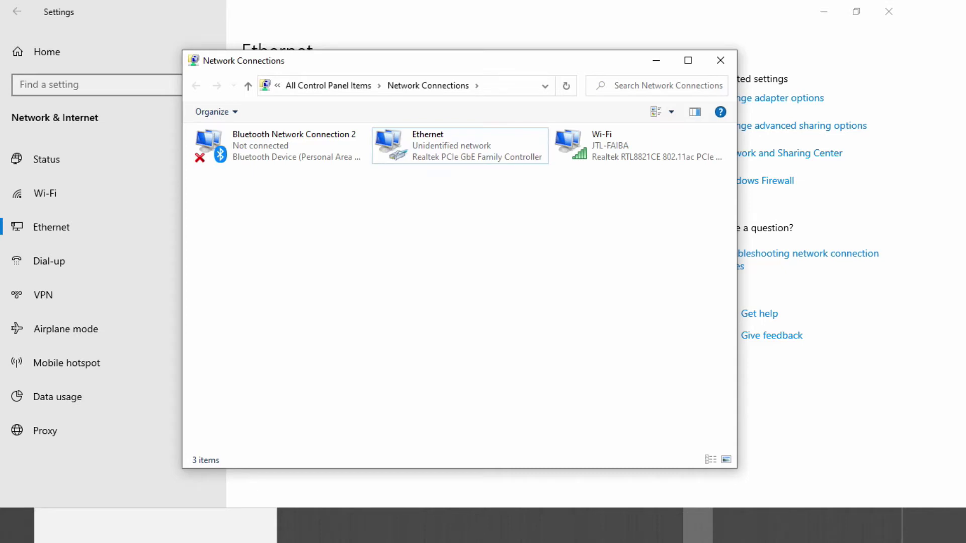
pyautogui.hotkey('shift', 'F10')
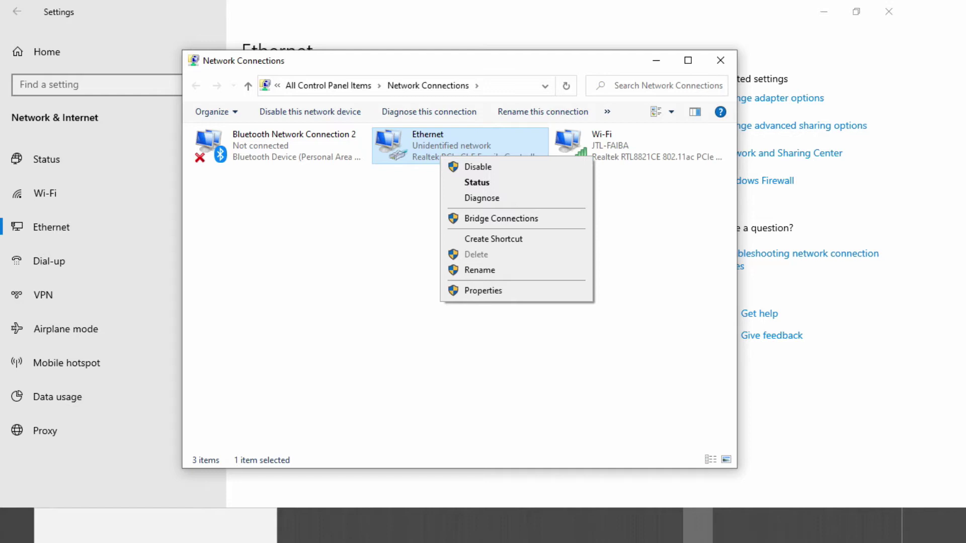
# Step: Confirm Ethernet IPv4 uses static 192.168.100.15, mask 255.255.255.0, and close both property dialogs
pyautogui.press('Up')
pyautogui.press('Return')
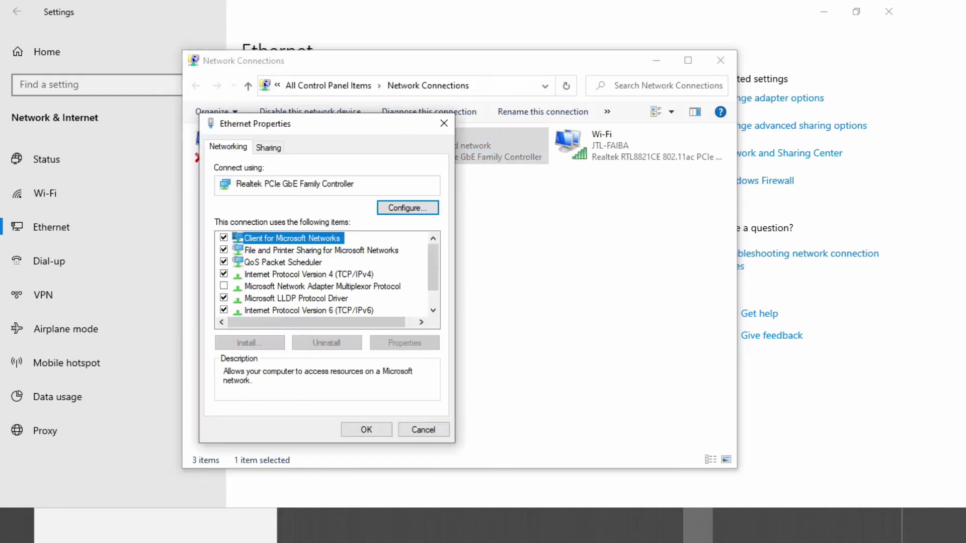
pyautogui.press('Down')
pyautogui.press('Down')
pyautogui.press('Down')
pyautogui.hotkey('alt', 'r')
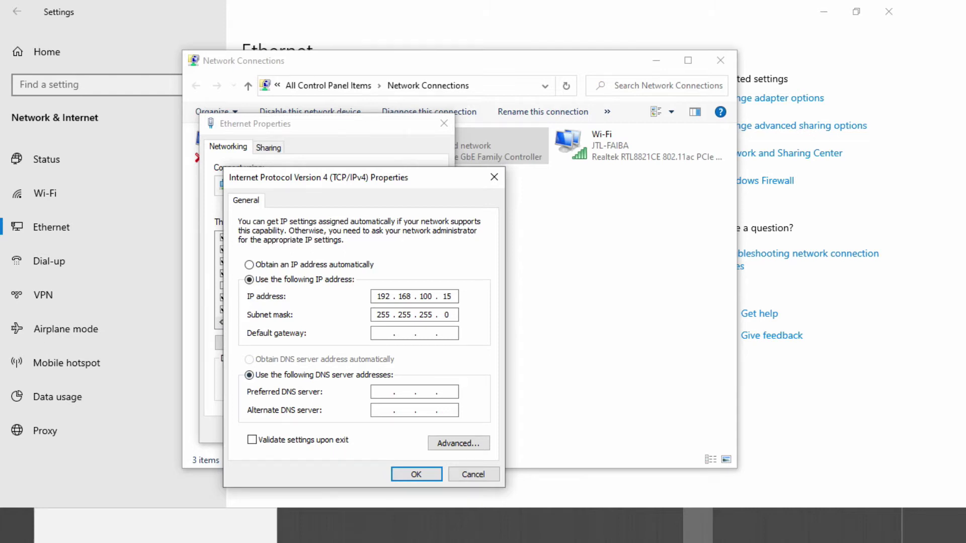
pyautogui.press('Return')
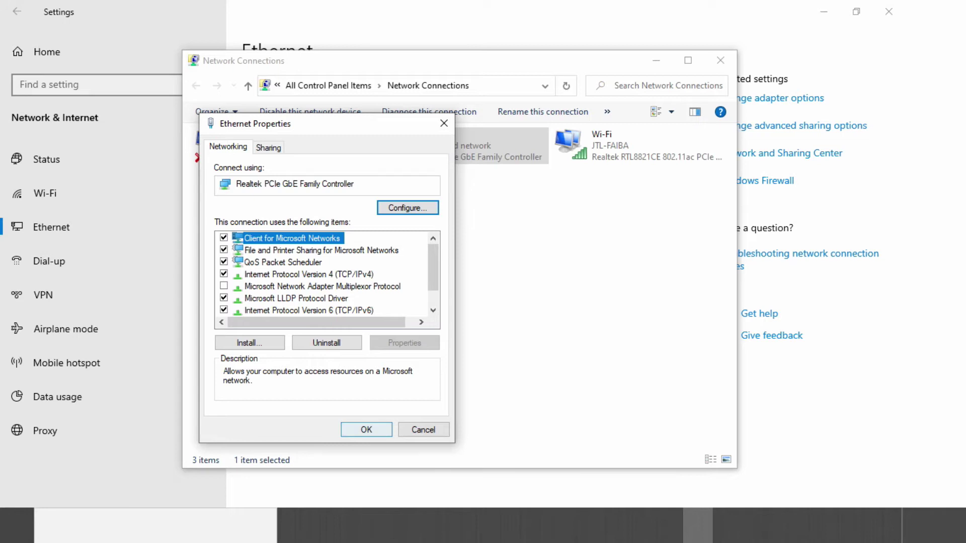
pyautogui.press('Return')
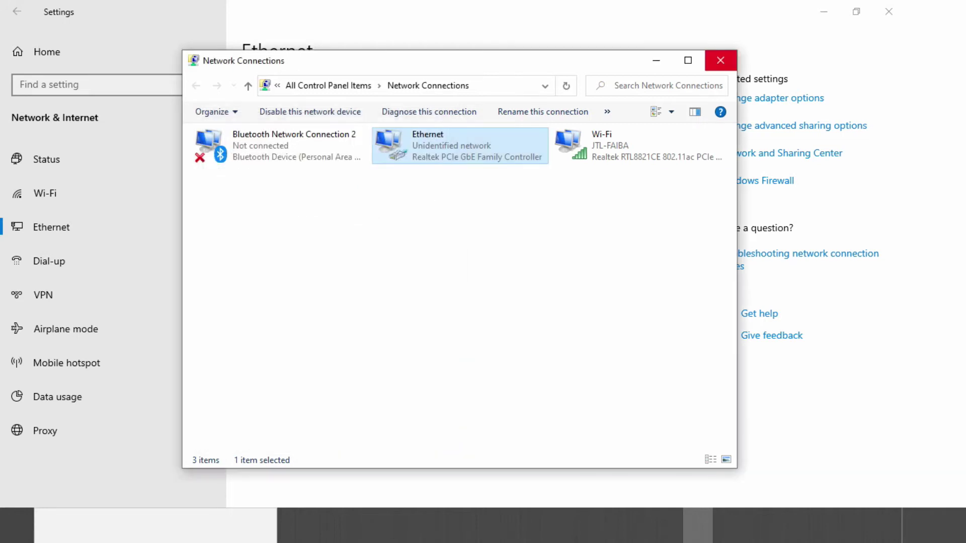
# Step: Close the network windows and load 192.168.100.100 in Chrome
pyautogui.click(720, 60)
pyautogui.click(889, 11)
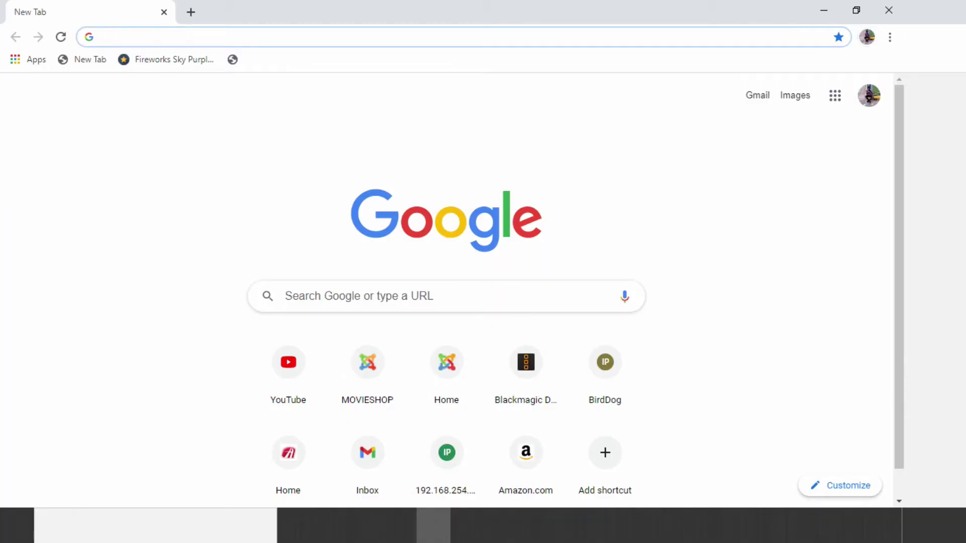
pyautogui.write('1')
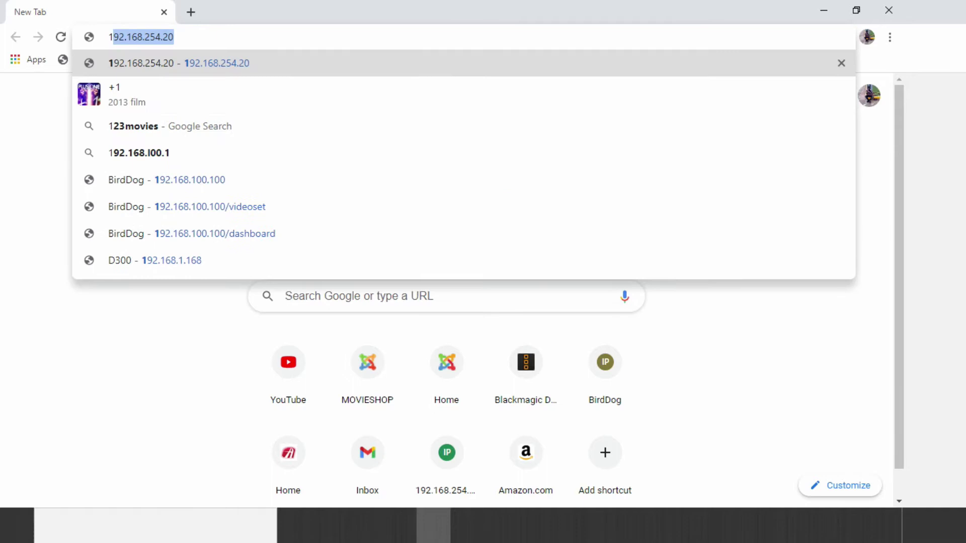
pyautogui.write('92.1')
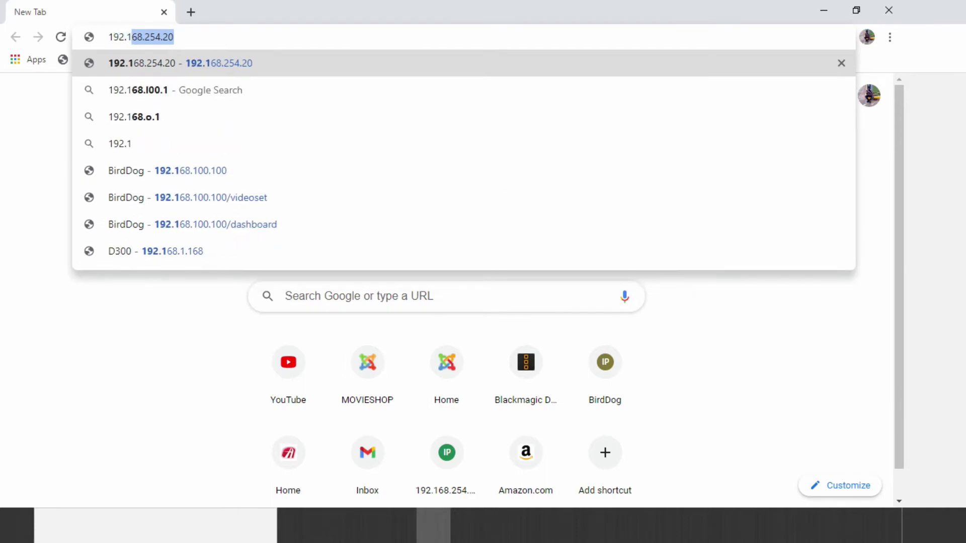
pyautogui.write('68.100.100')
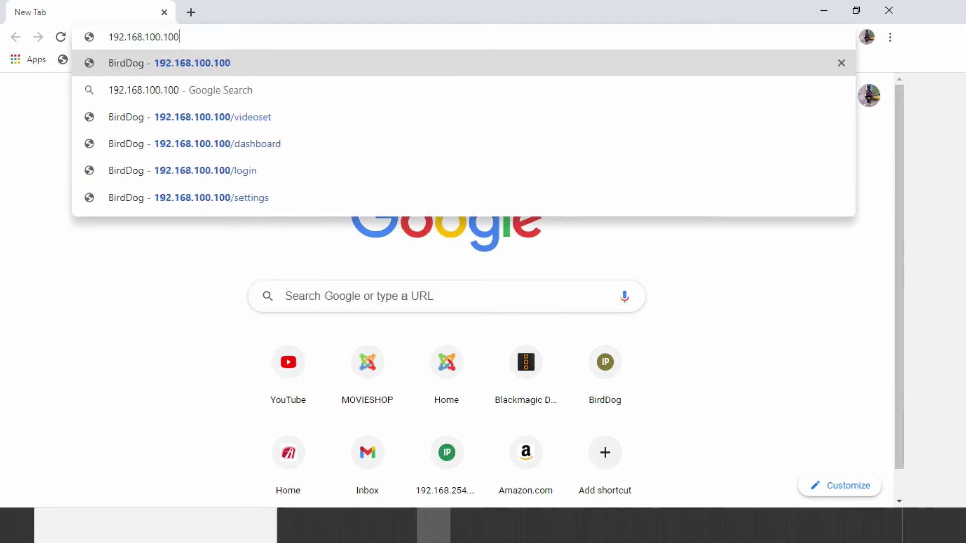
pyautogui.press('Return')
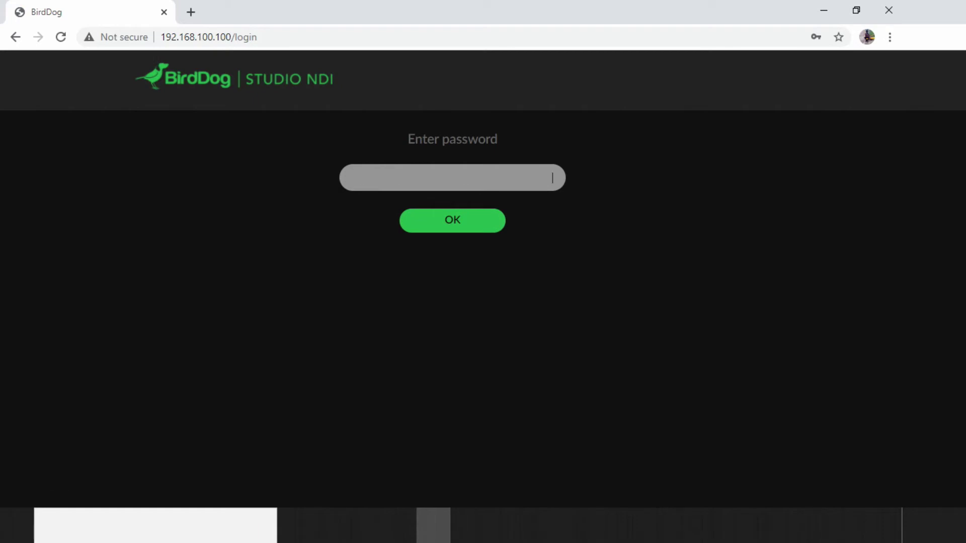
# Step: Log in with the device password and go to the NETWORK page
pyautogui.write('**')
pyautogui.press('Return')
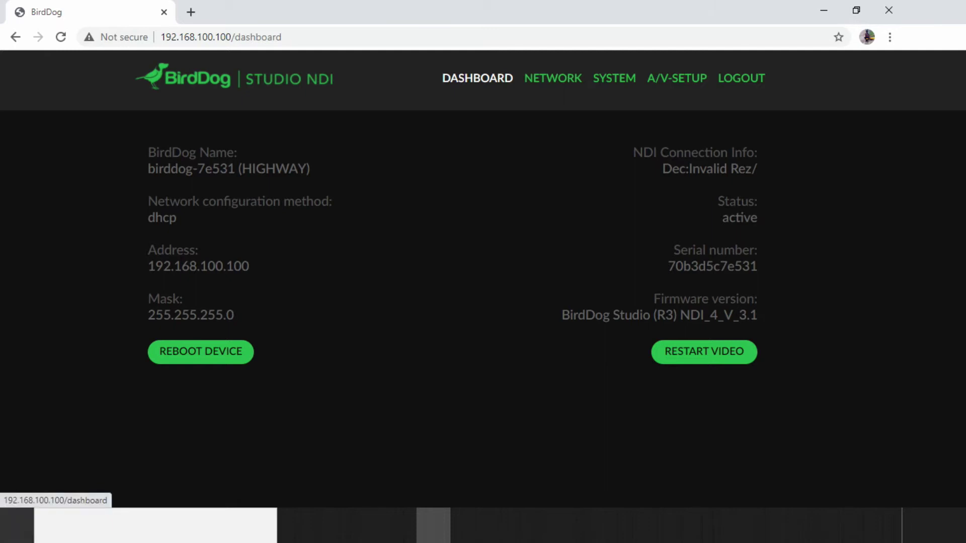
pyautogui.click(553, 78)
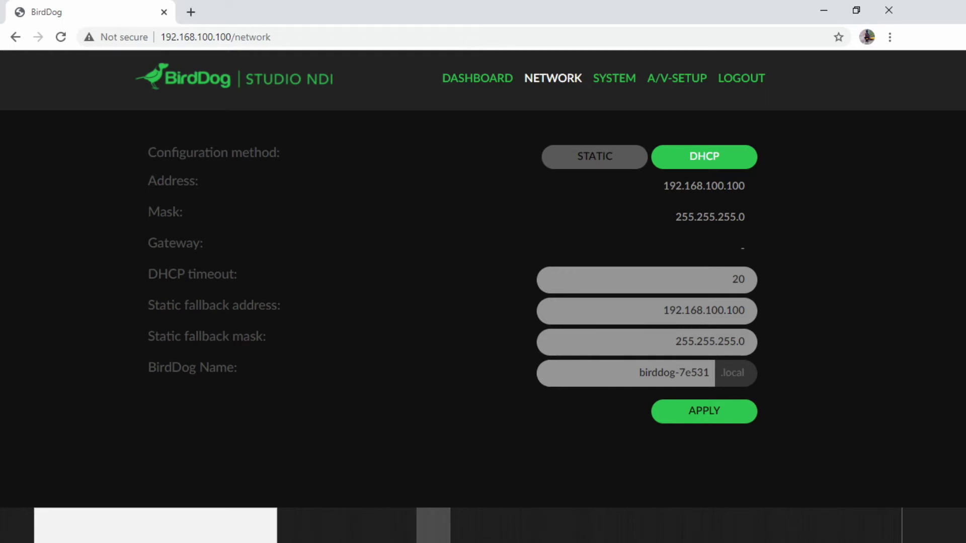
# Step: After reviewing DHCP mode at 192.168.100.100, go to the SYSTEM page
pyautogui.click(615, 78)
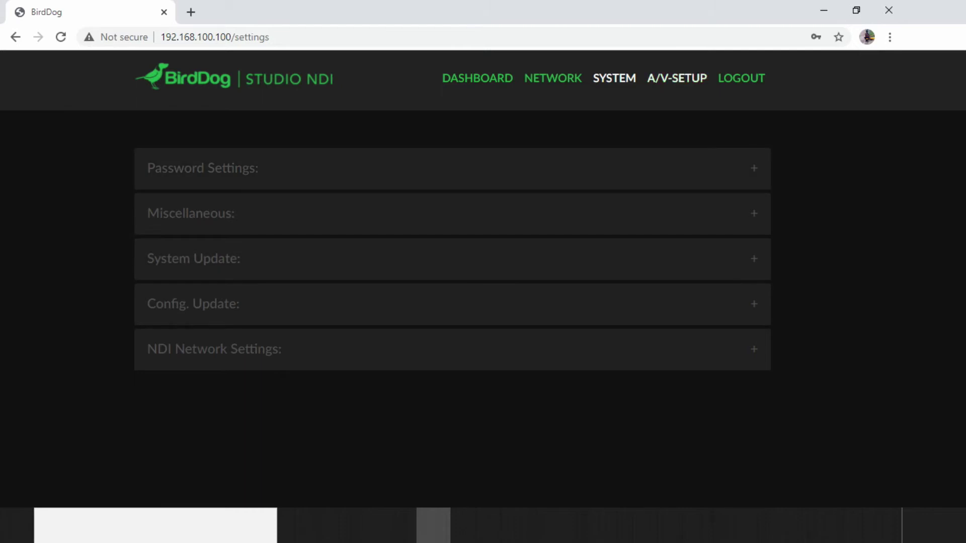
# Step: Go to A/V-SETUP to view NDI Decode receiving 192.168.100.15:5961
pyautogui.click(676, 78)
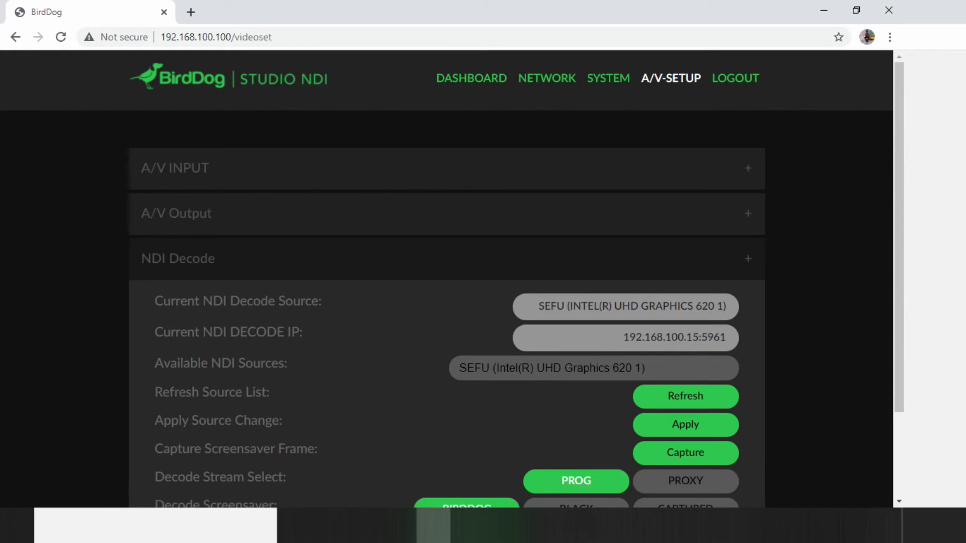
# Step: Open the Available NDI Sources dropdown to switch the device to HDMI encode
pyautogui.click(593, 368)
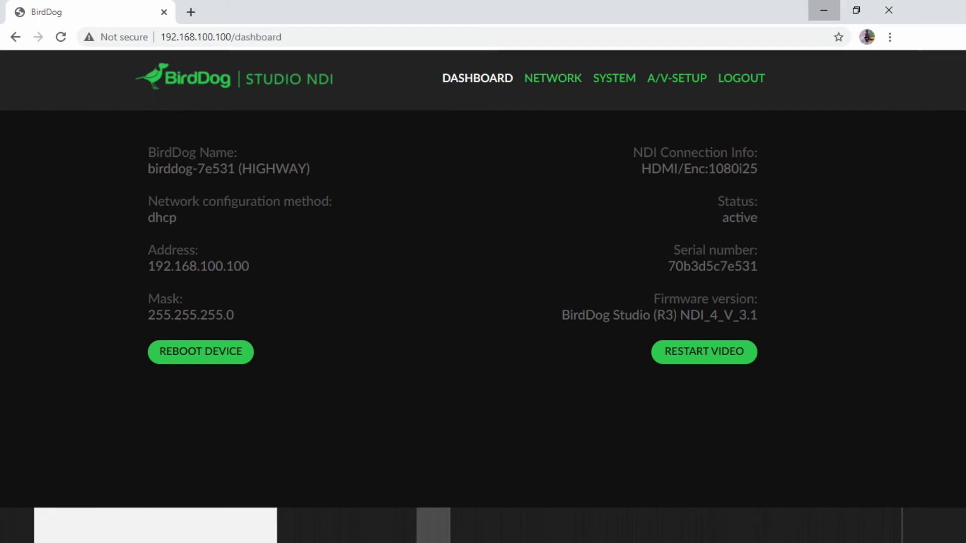
# Step: Minimize Chrome and launch Studio Monitor by searching 'st' in Windows search
pyautogui.click(823, 10)
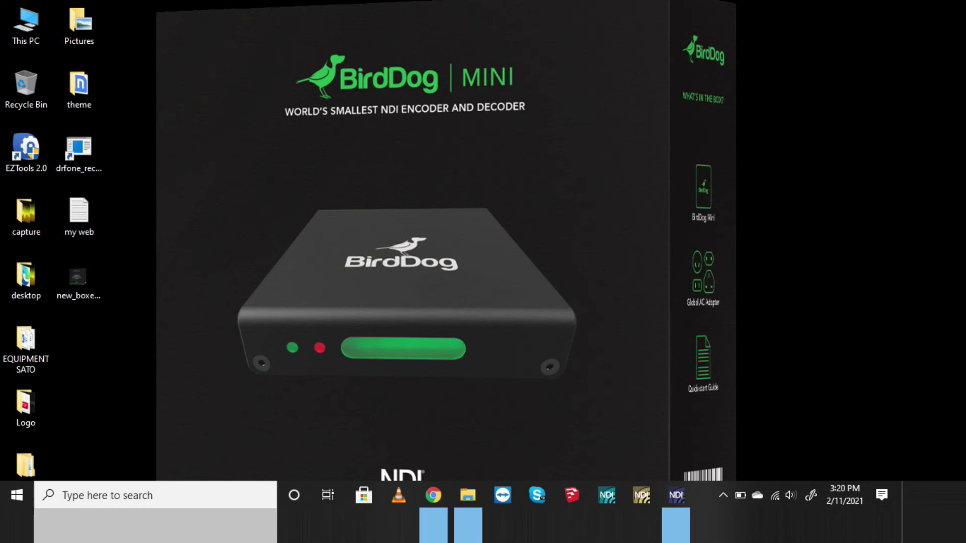
pyautogui.press('super+s')
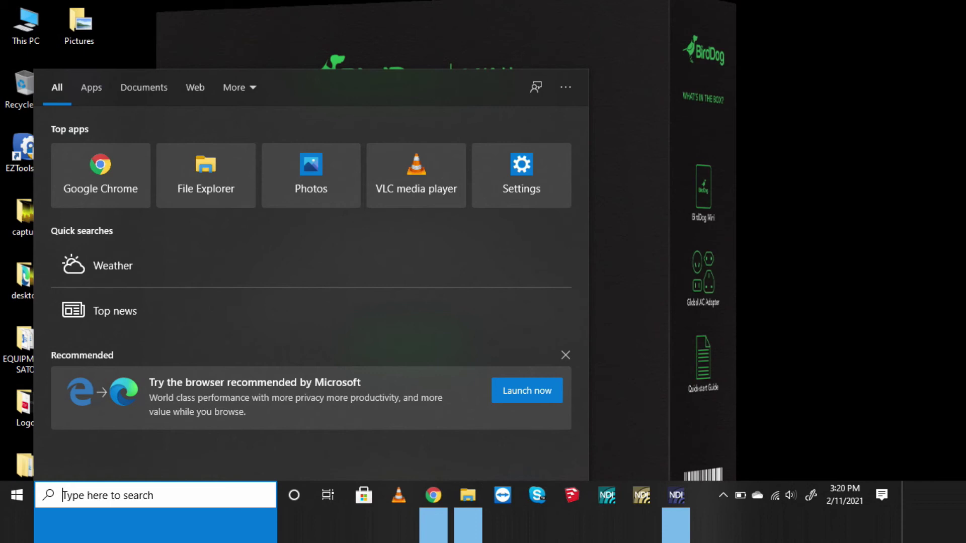
pyautogui.write('st')
pyautogui.press('Return')
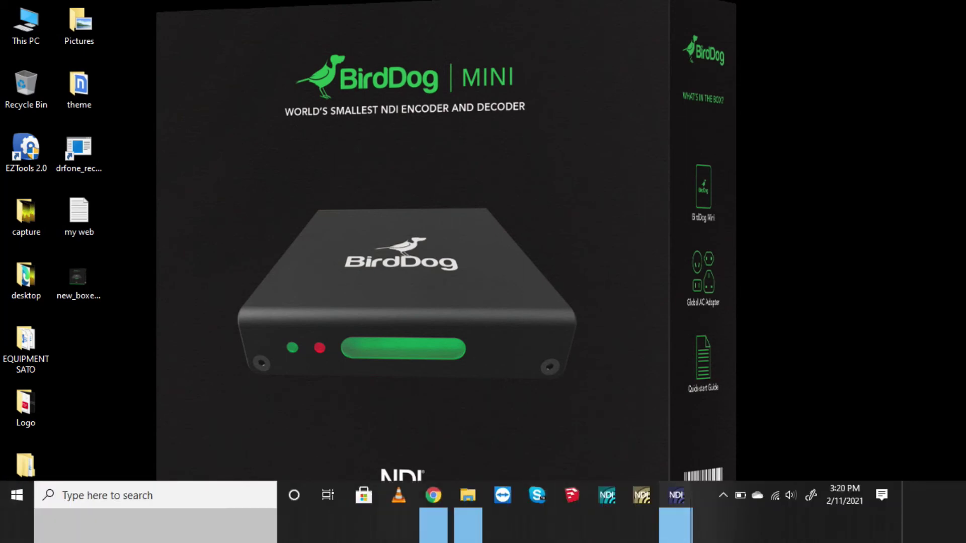
# Step: In Studio Monitor, select BIRDDOG-7E531 > HDMI, view it full screen, then exit full screen
pyautogui.moveTo(676, 496)
pyautogui.click(733, 435)
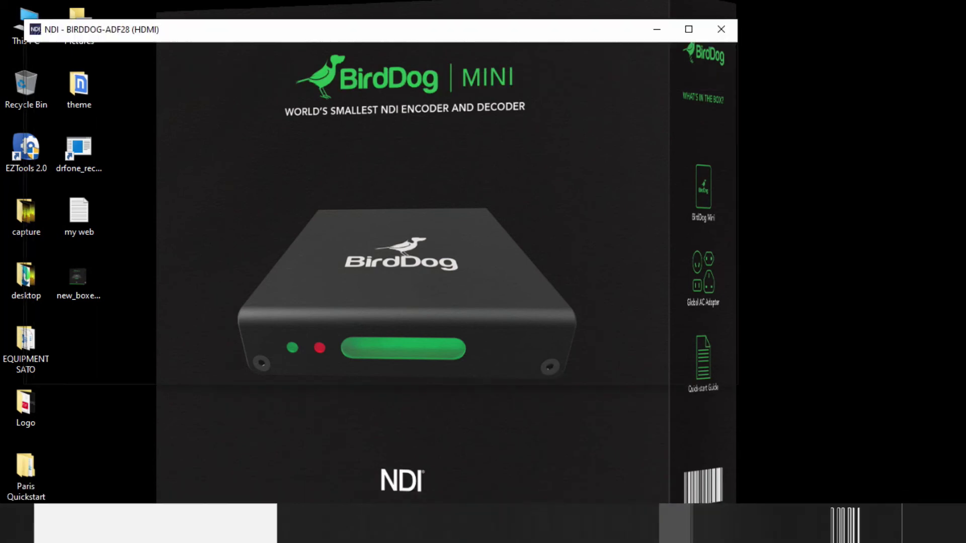
pyautogui.click(47, 60)
pyautogui.moveTo(96, 67)
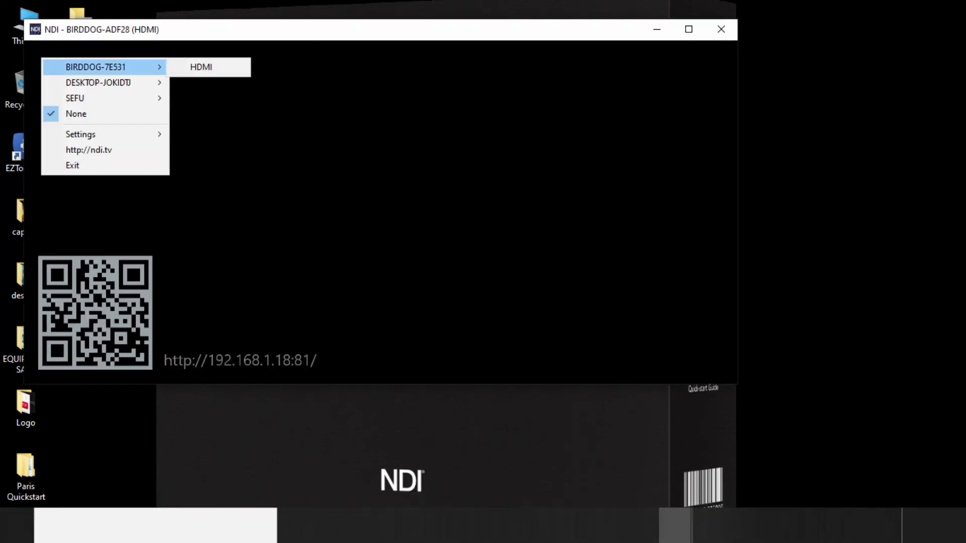
pyautogui.click(201, 67)
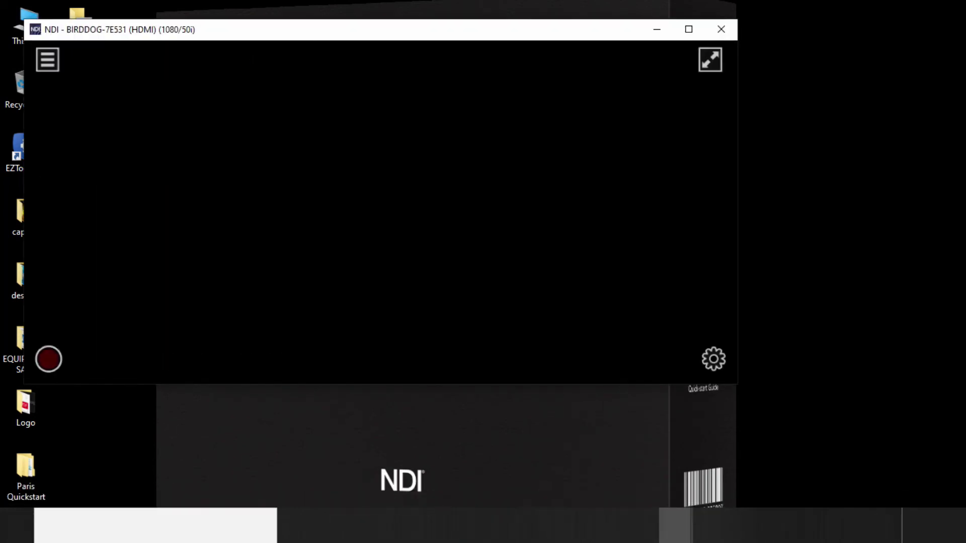
pyautogui.click(710, 59)
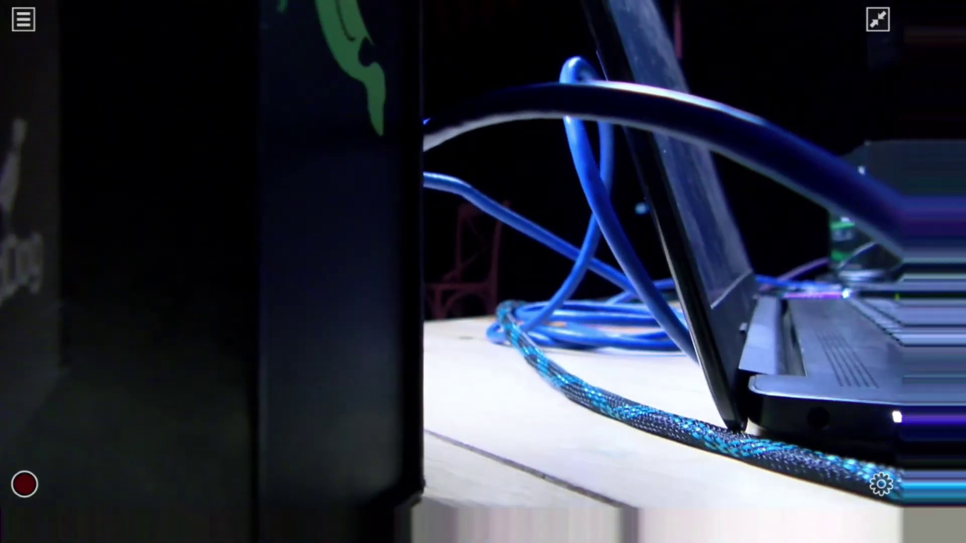
pyautogui.press('Escape')
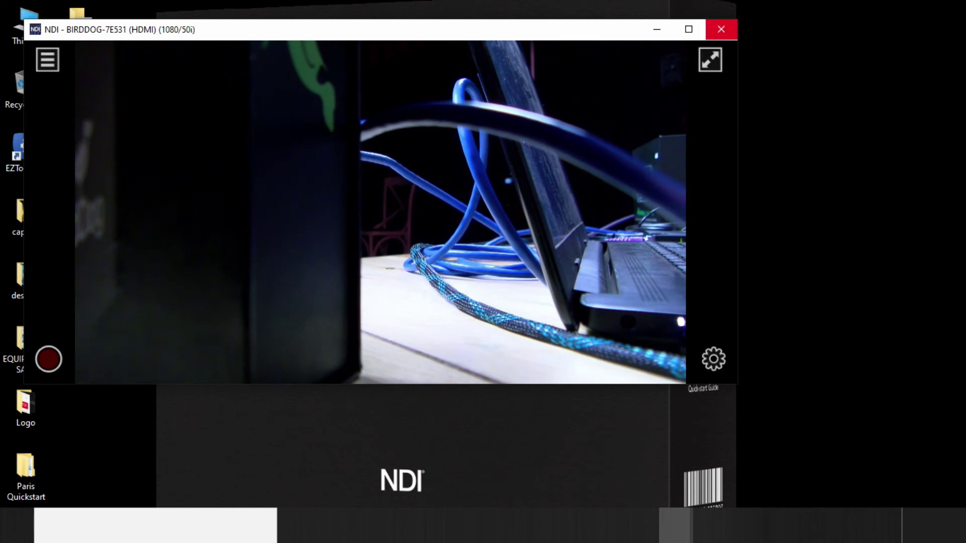
pyautogui.click(721, 30)
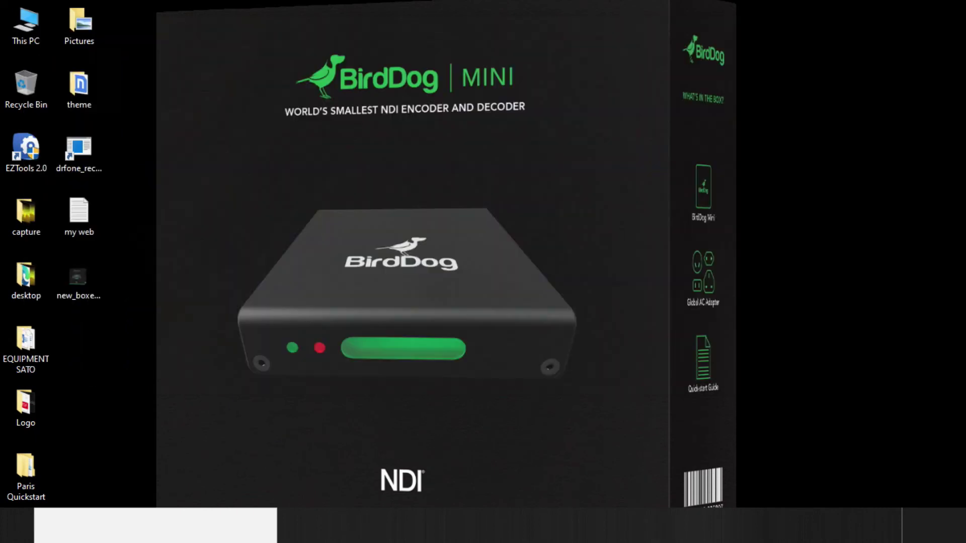